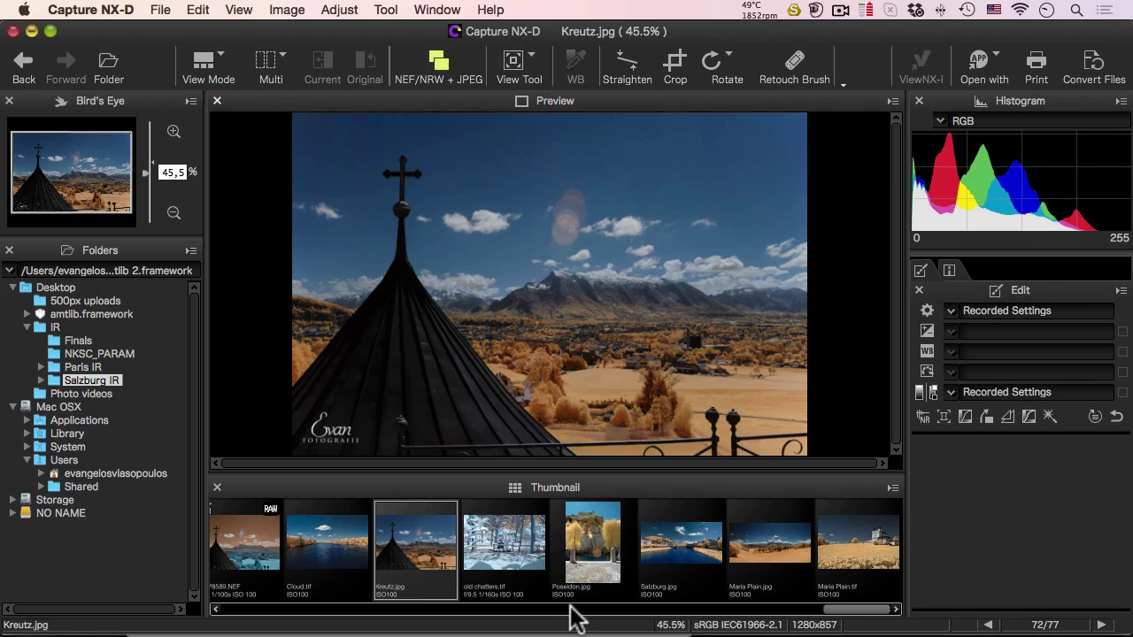
Launch Photoshop CC 2015.5 from its folder in the Dock's Applications stack.
mouse_move(575, 630)
click(662, 613)
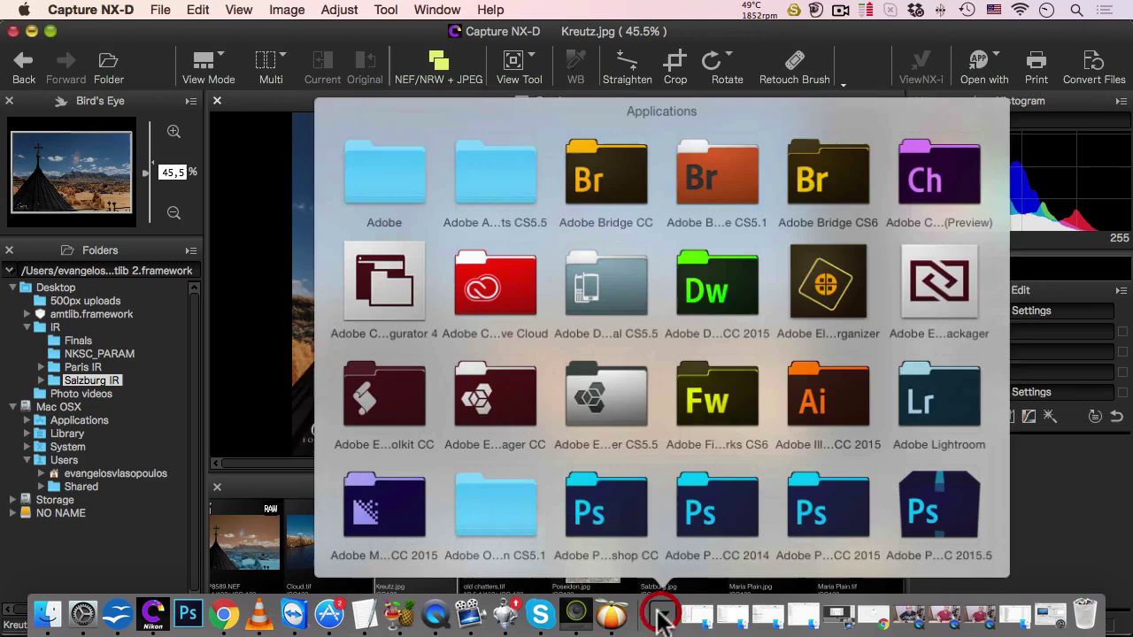
scroll(659, 475, down, 2)
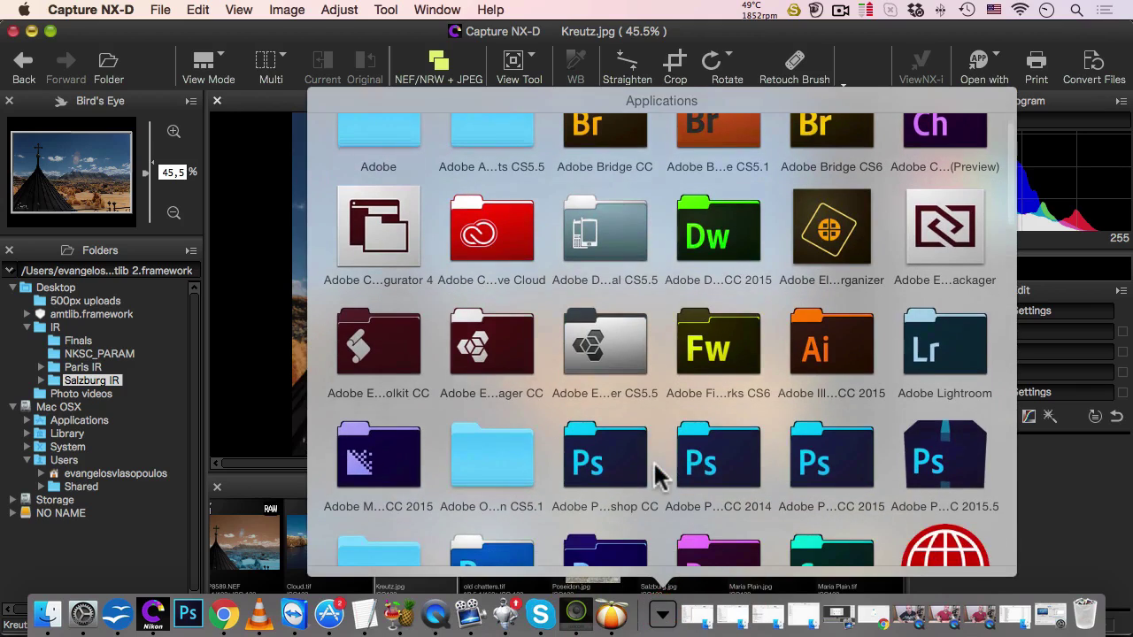
click(945, 472)
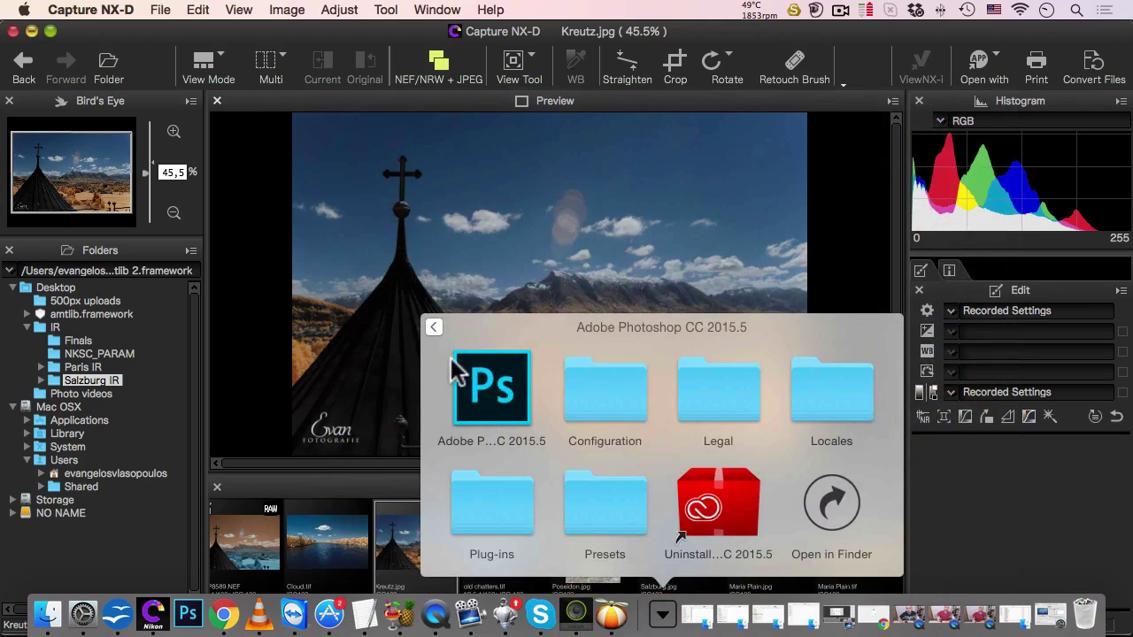
click(473, 379)
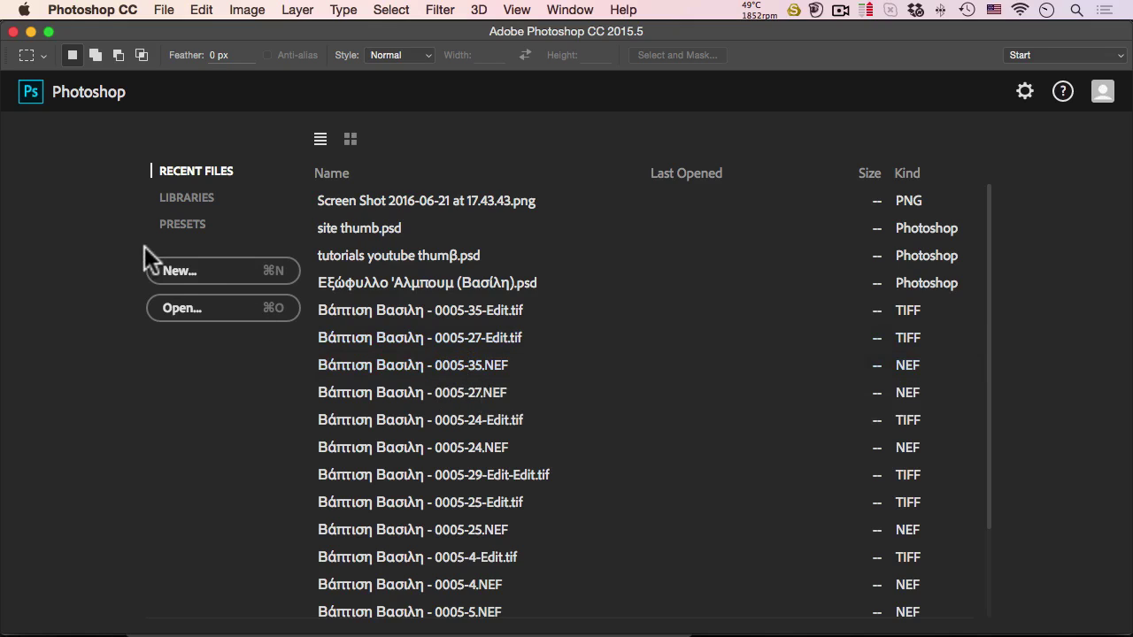
In General preferences, turn off Show "Start" Workspace When No Documents Are Open.
click(96, 12)
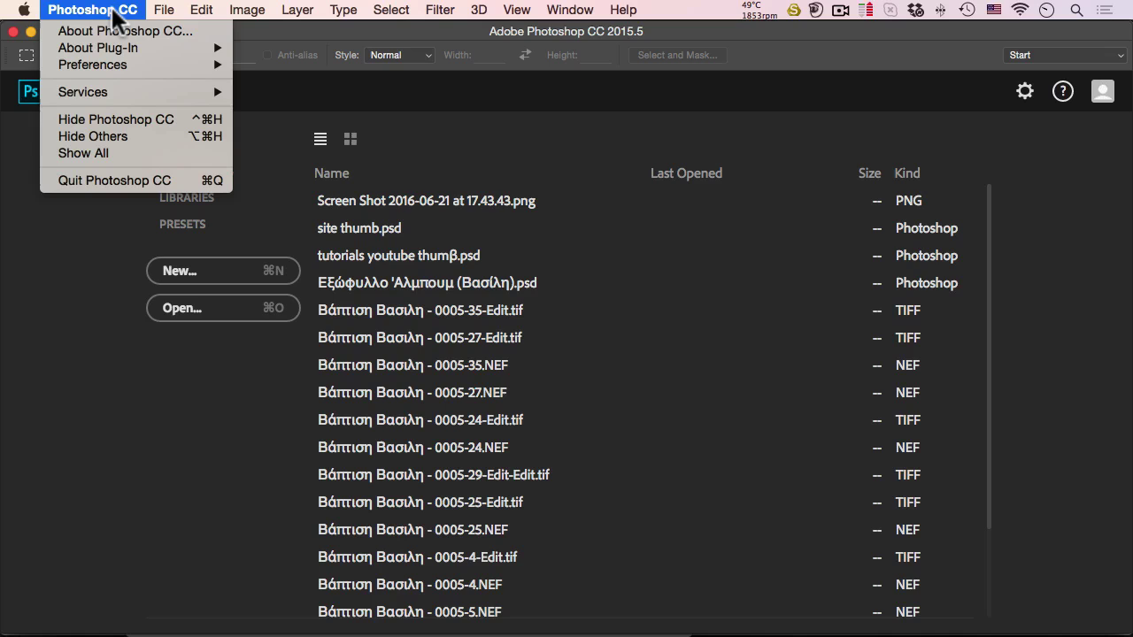
mouse_move(93, 65)
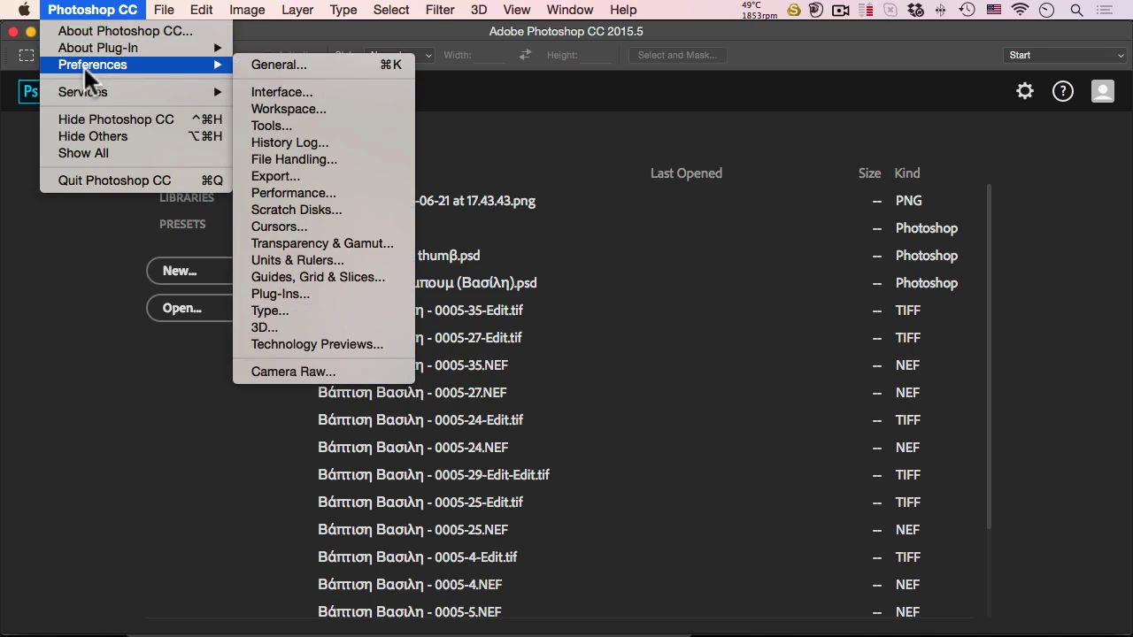
click(95, 12)
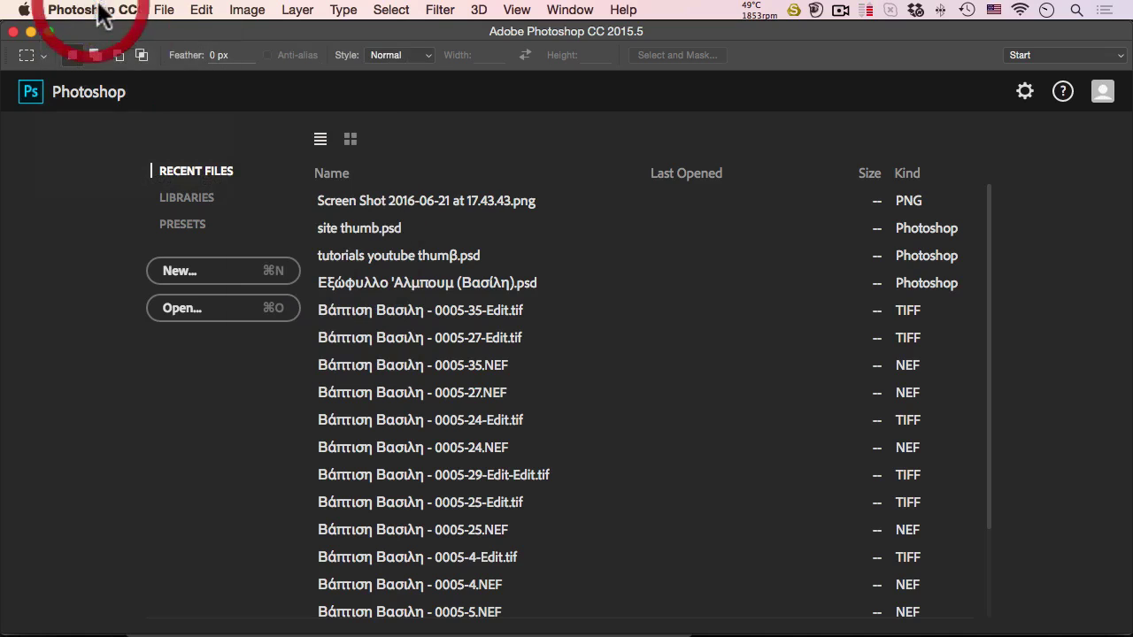
click(199, 7)
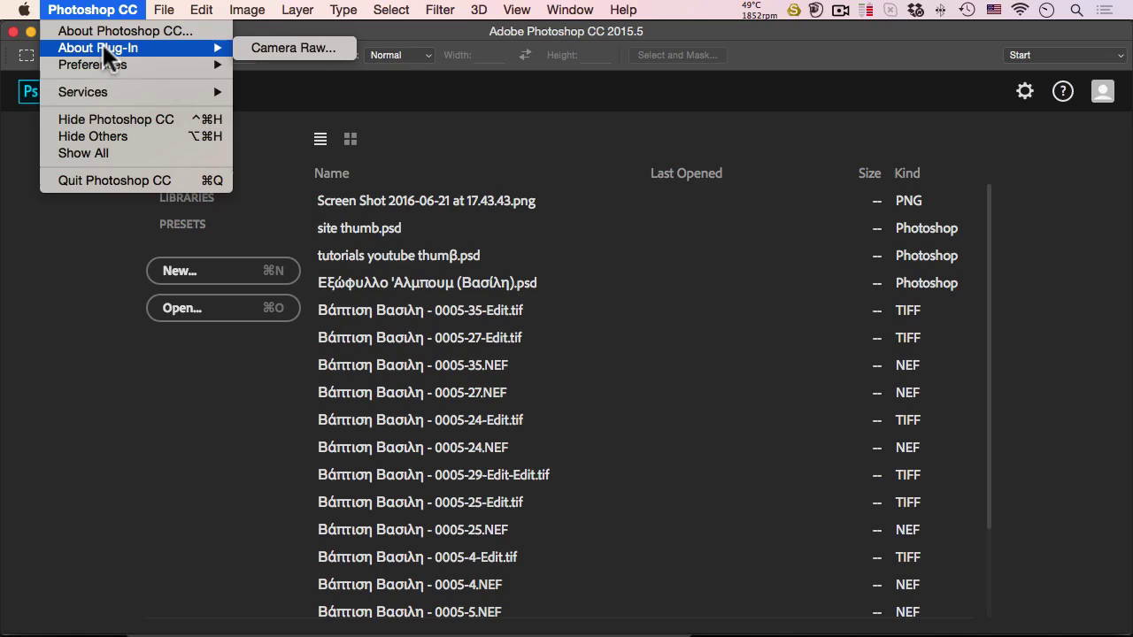
mouse_move(93, 65)
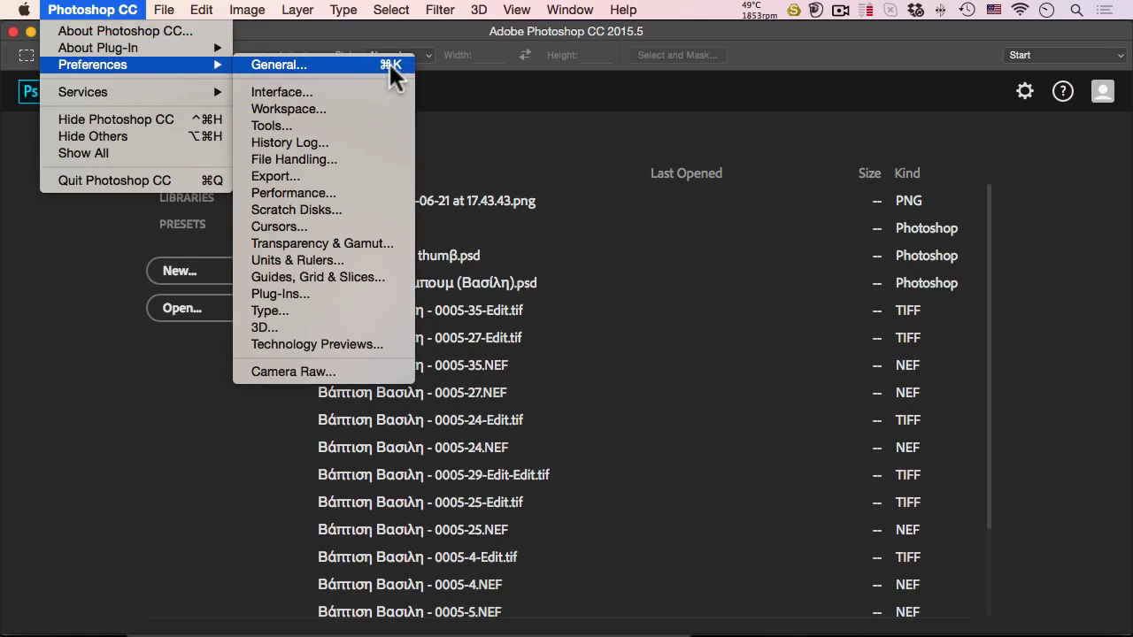
click(359, 61)
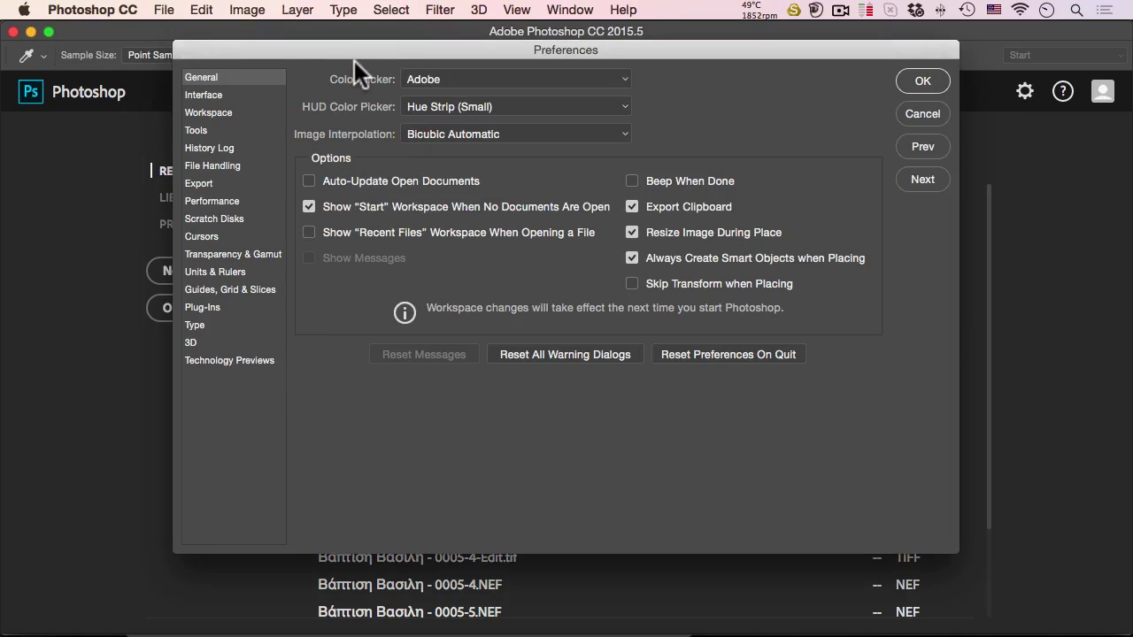
click(309, 206)
click(917, 80)
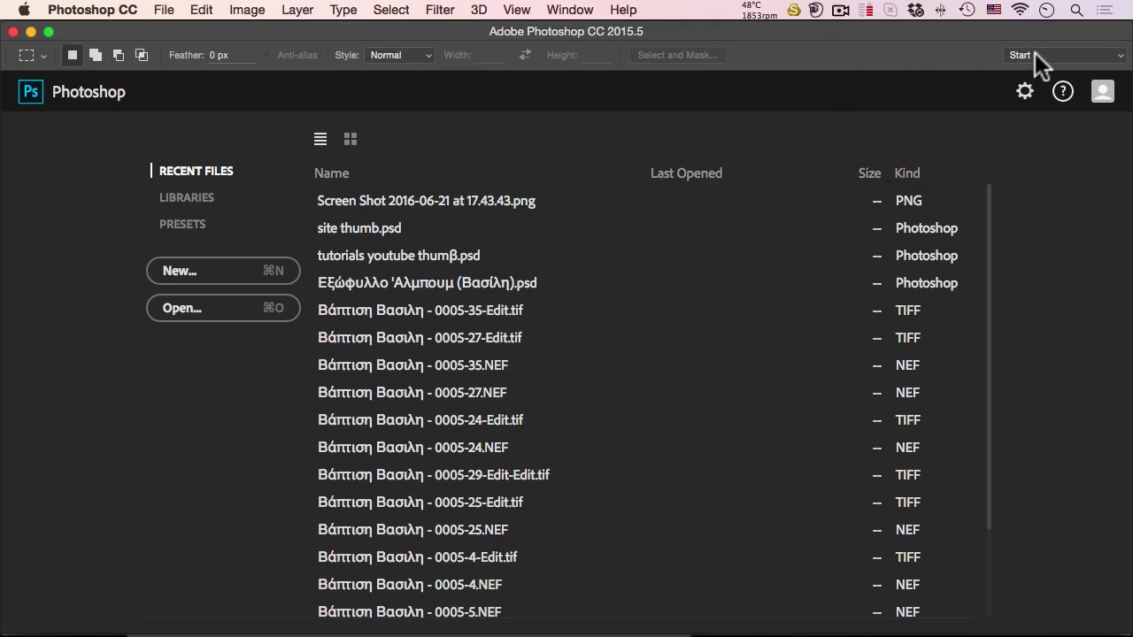
Quit Photoshop CC and relaunch it from the Adobe Photoshop CC 2015.5 folder.
click(92, 10)
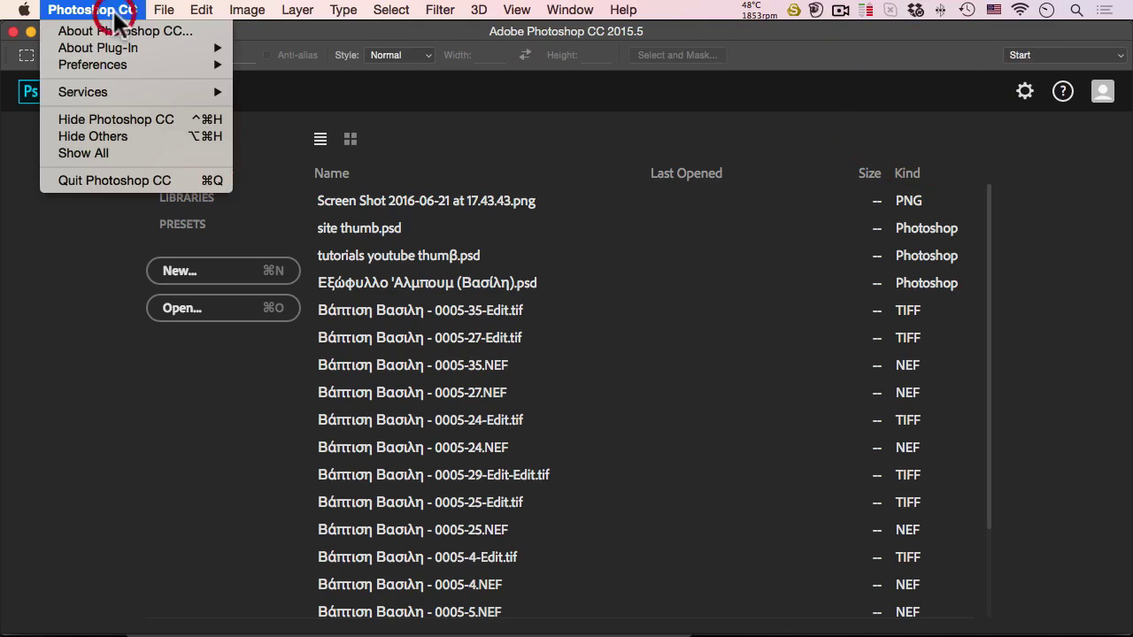
click(137, 181)
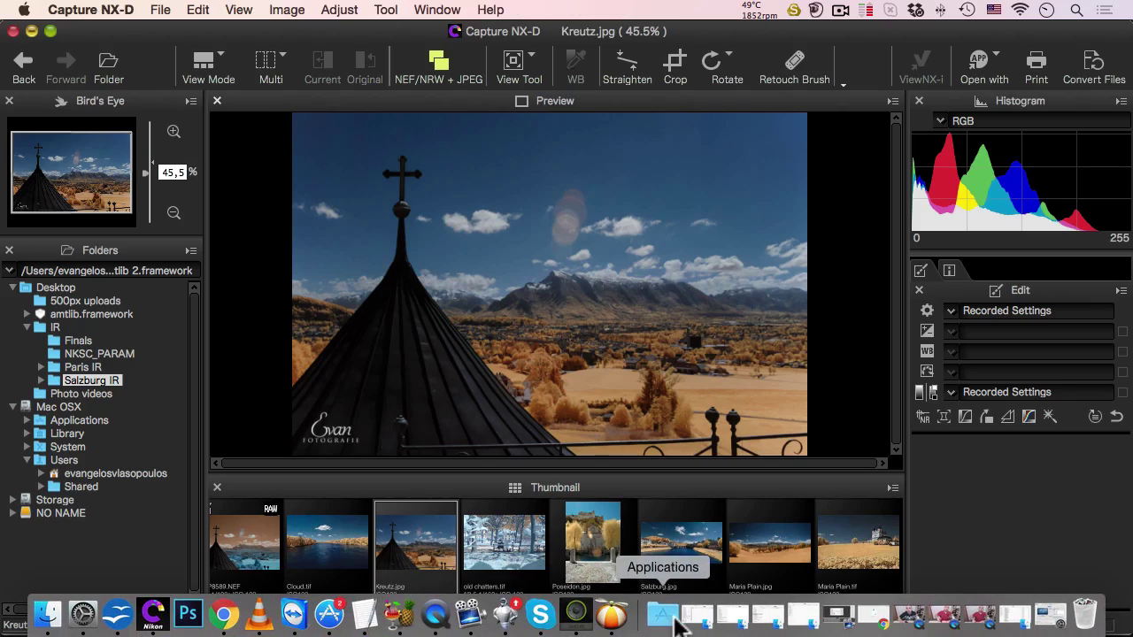
click(665, 615)
click(929, 485)
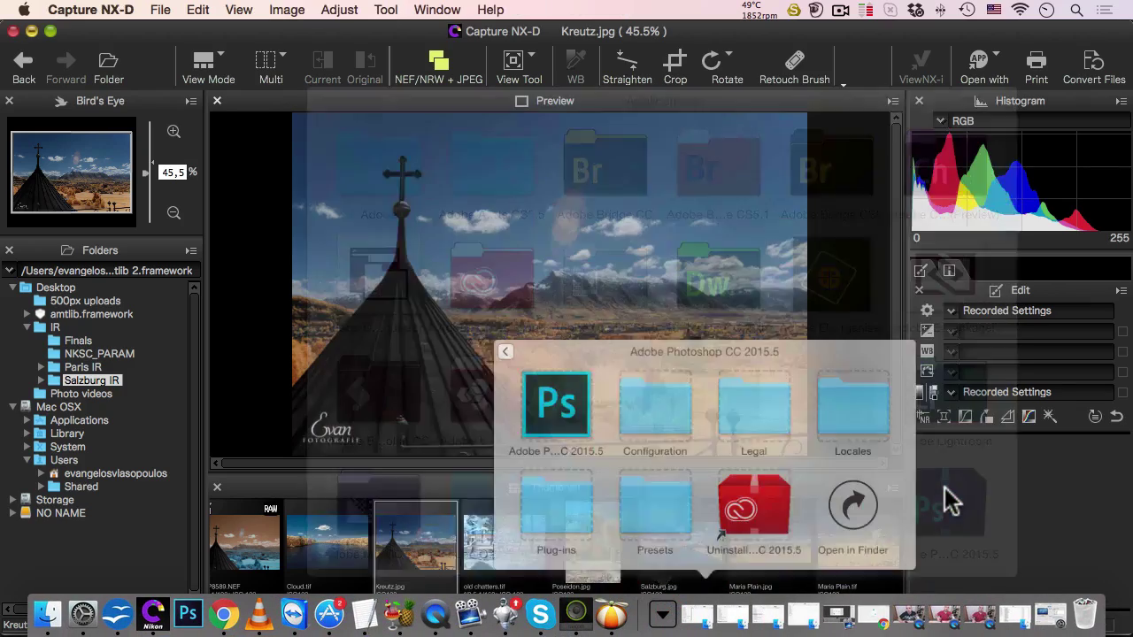
click(483, 382)
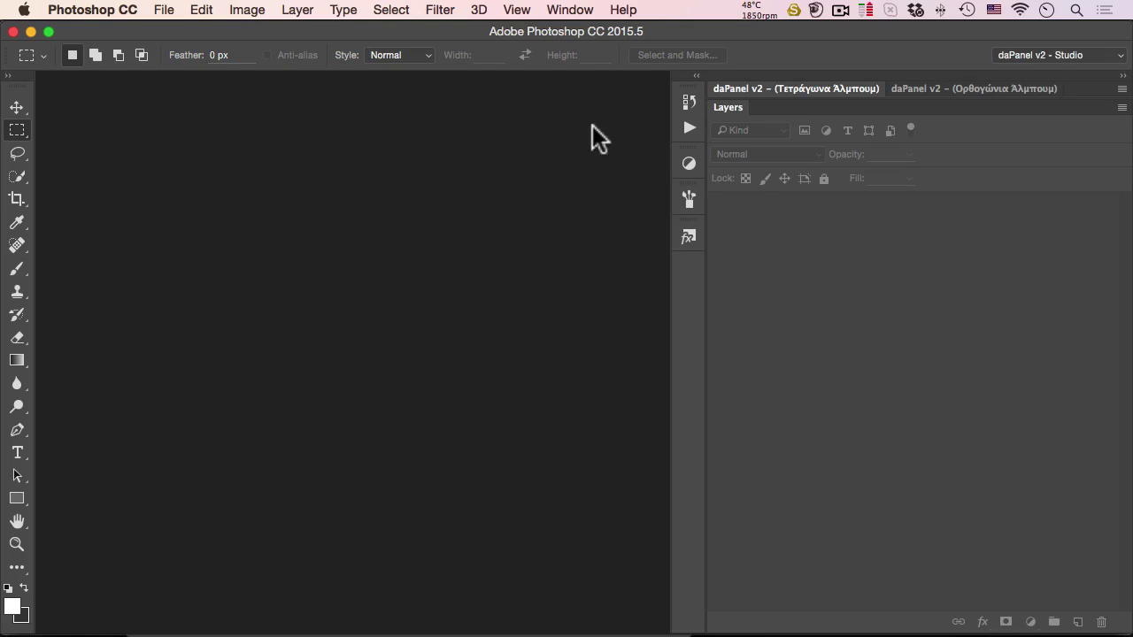
Switch to the Essentials workspace, then quit Photoshop with Cmd+Q.
click(1044, 55)
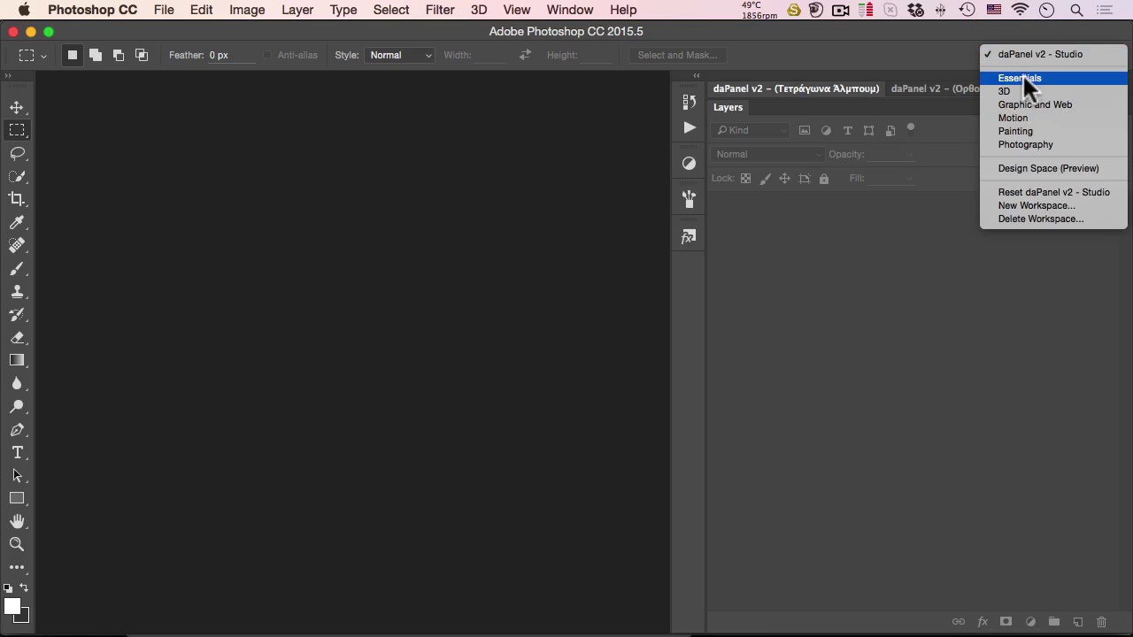
click(1022, 78)
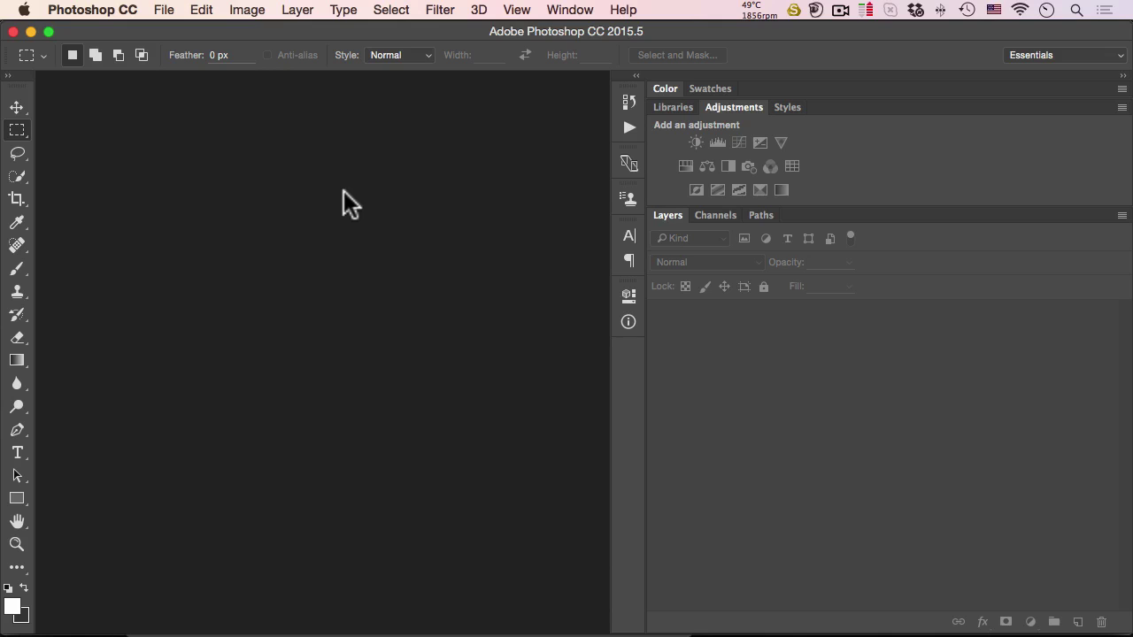
key(super+q)
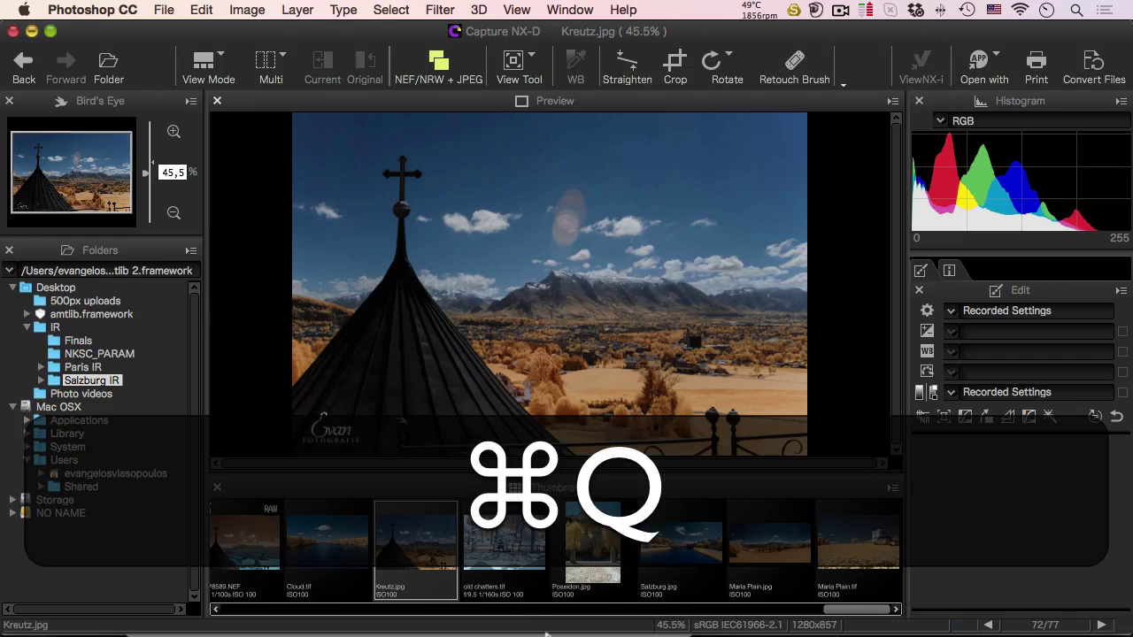
Relaunch Photoshop CC 2015.5 from the Applications stack's Adobe folder.
click(662, 614)
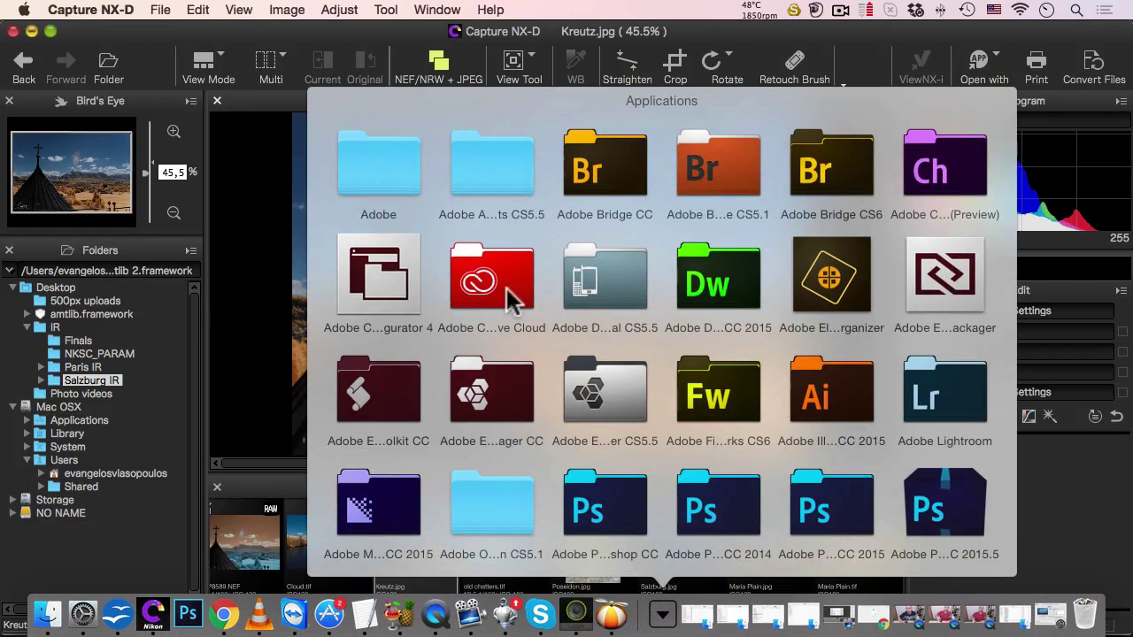
scroll(956, 504, down, 2)
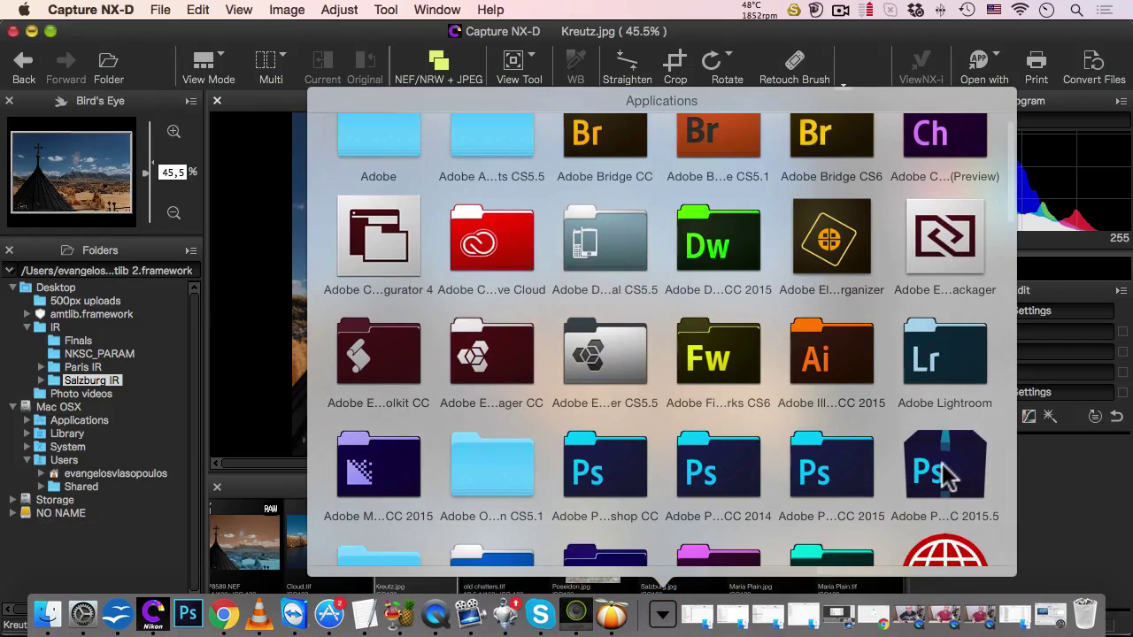
click(943, 470)
click(502, 389)
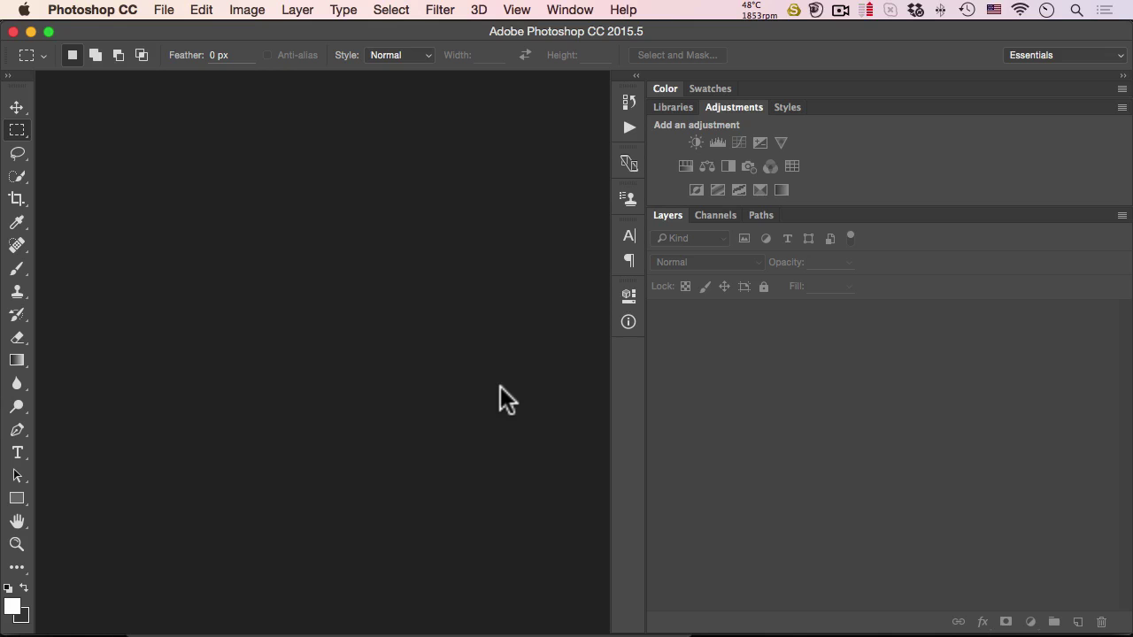
Drag the panel dock rightward to the window's edge, widening the empty document area.
drag(644, 341, 930, 351)
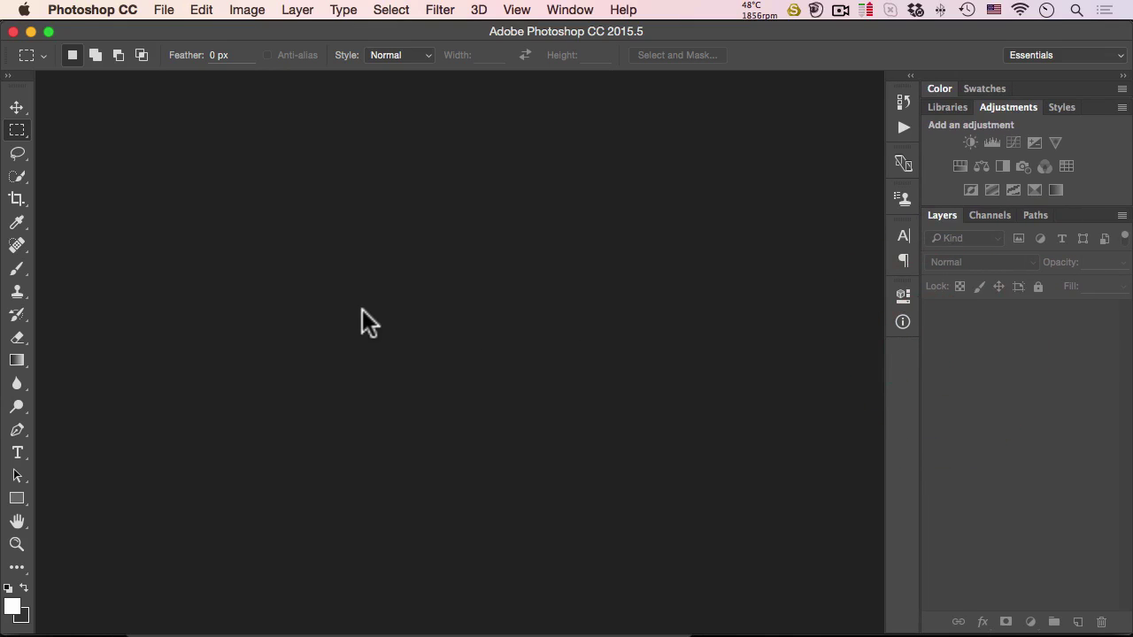